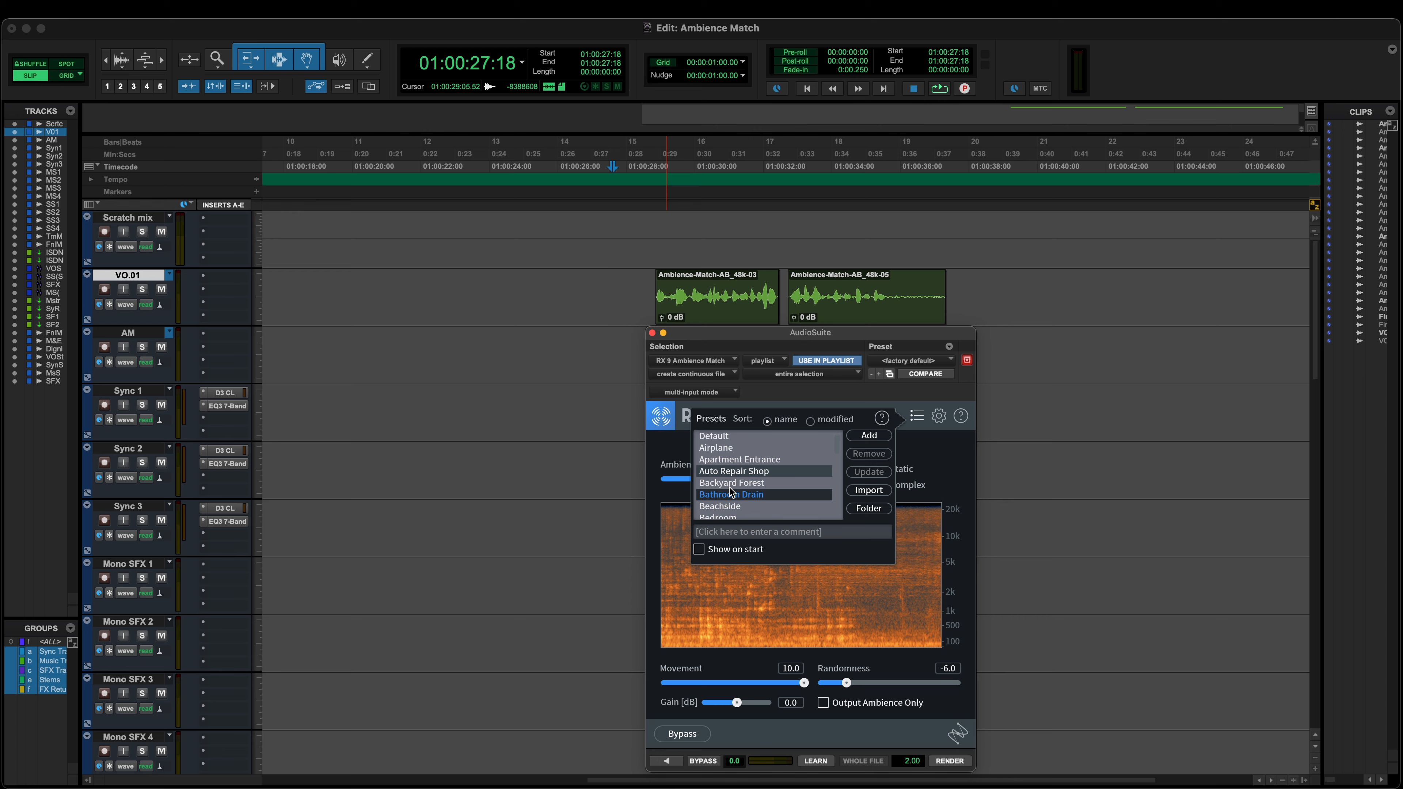
# Try the Bike Mechanic preset in Ambience Match, load the Default preset instead and close the preset manager
pyautogui.click(731, 499)
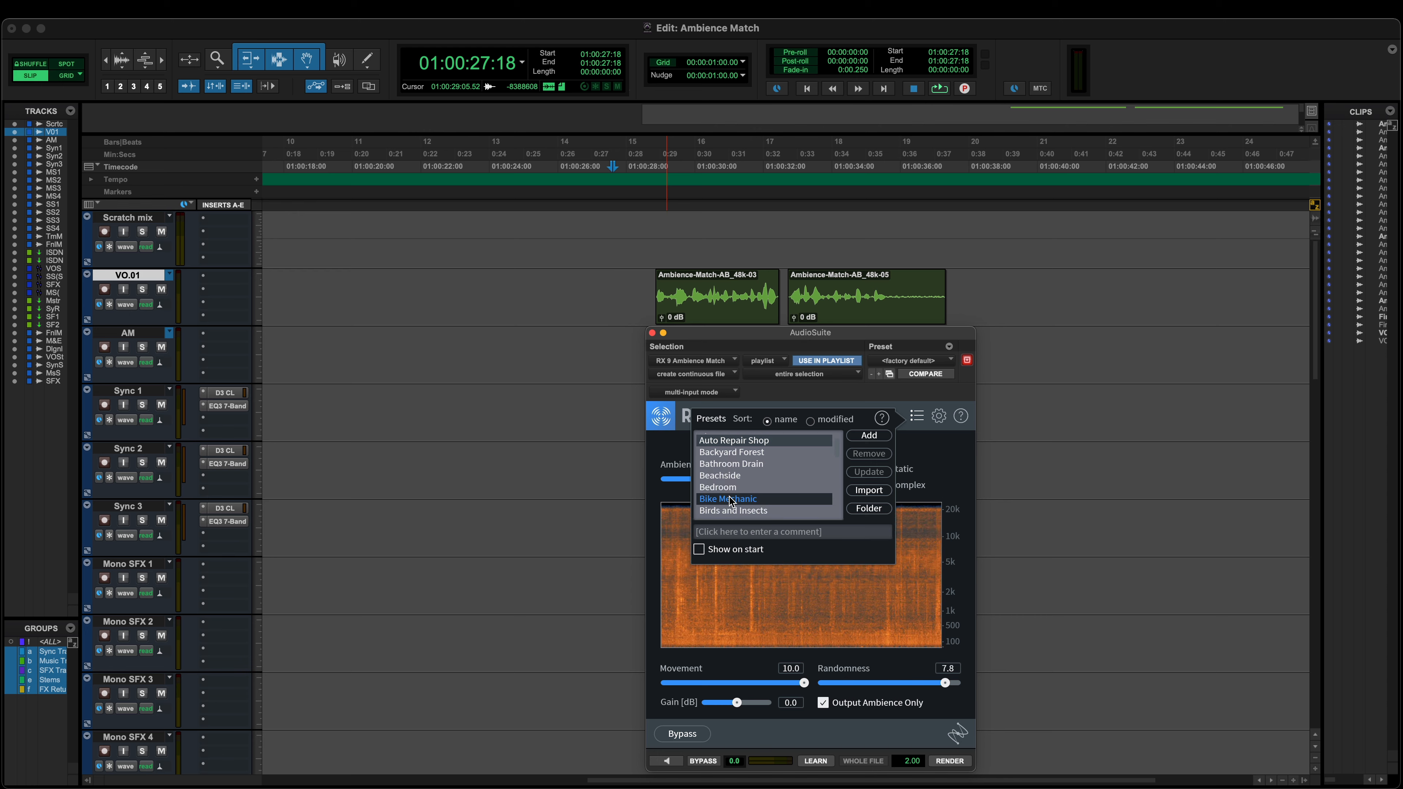
pyautogui.scroll(4, 759, 469)
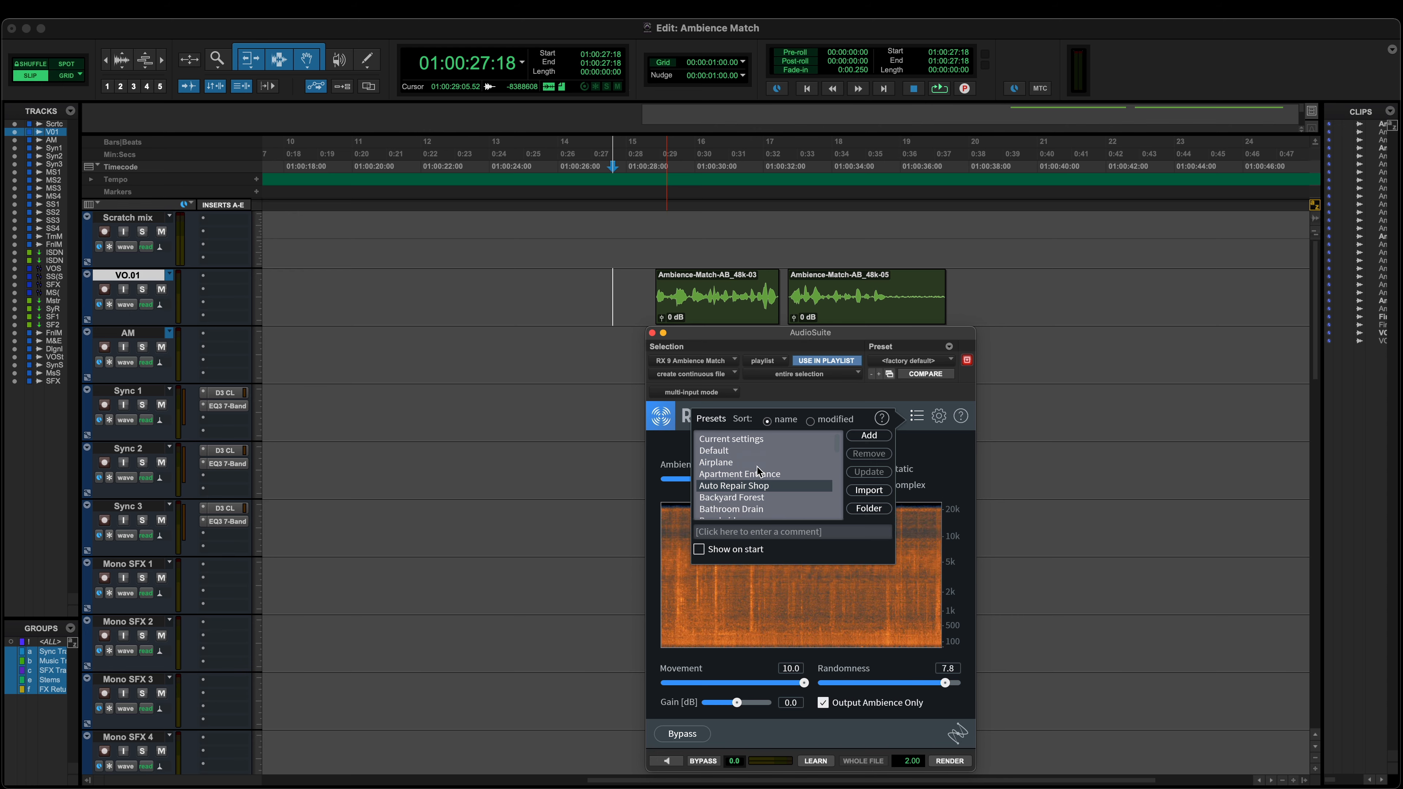
pyautogui.click(713, 450)
pyautogui.click(916, 418)
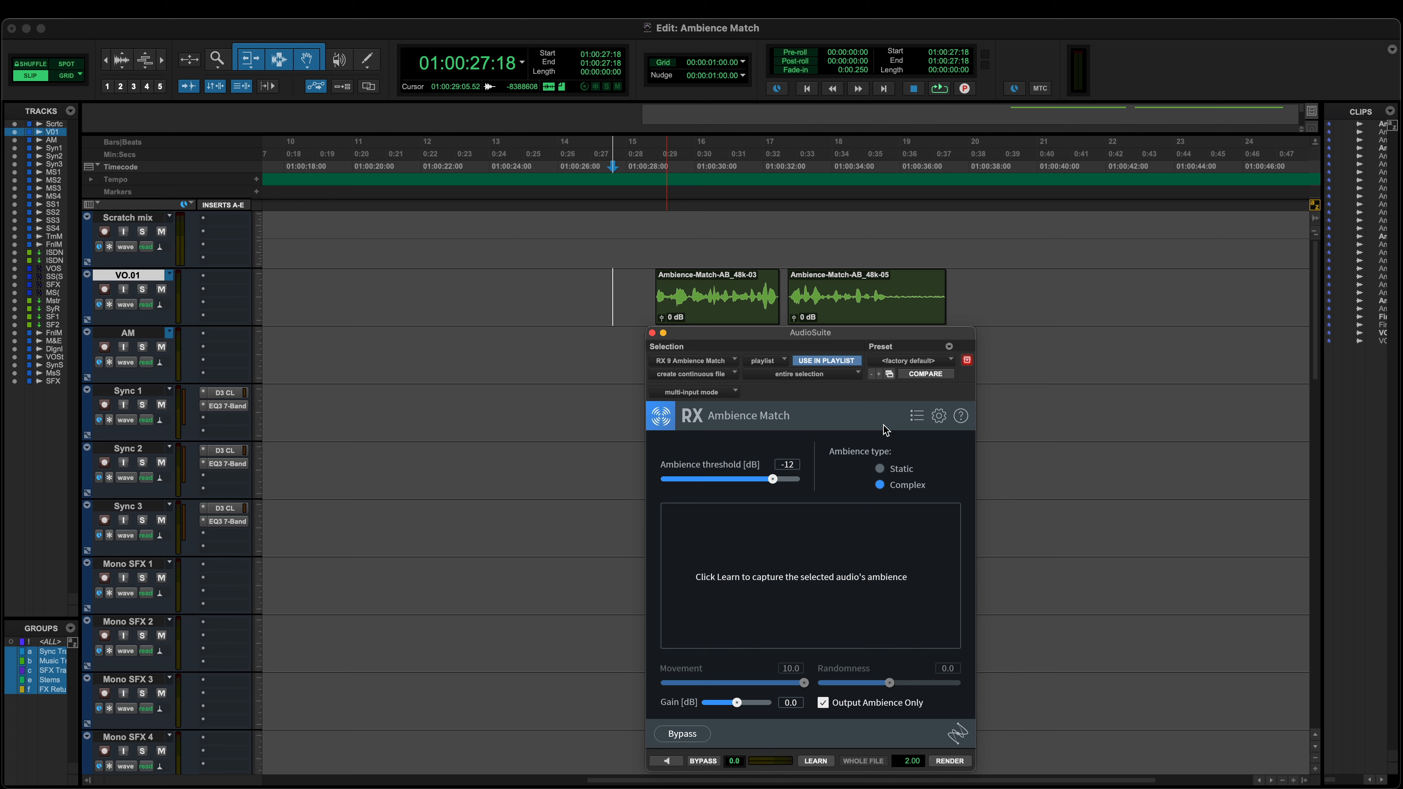
# Audition the two VO.01 clips and learn the ambience from a selection spanning both, 01:00:28:08 to 01:00:37:19
pyautogui.press('space')
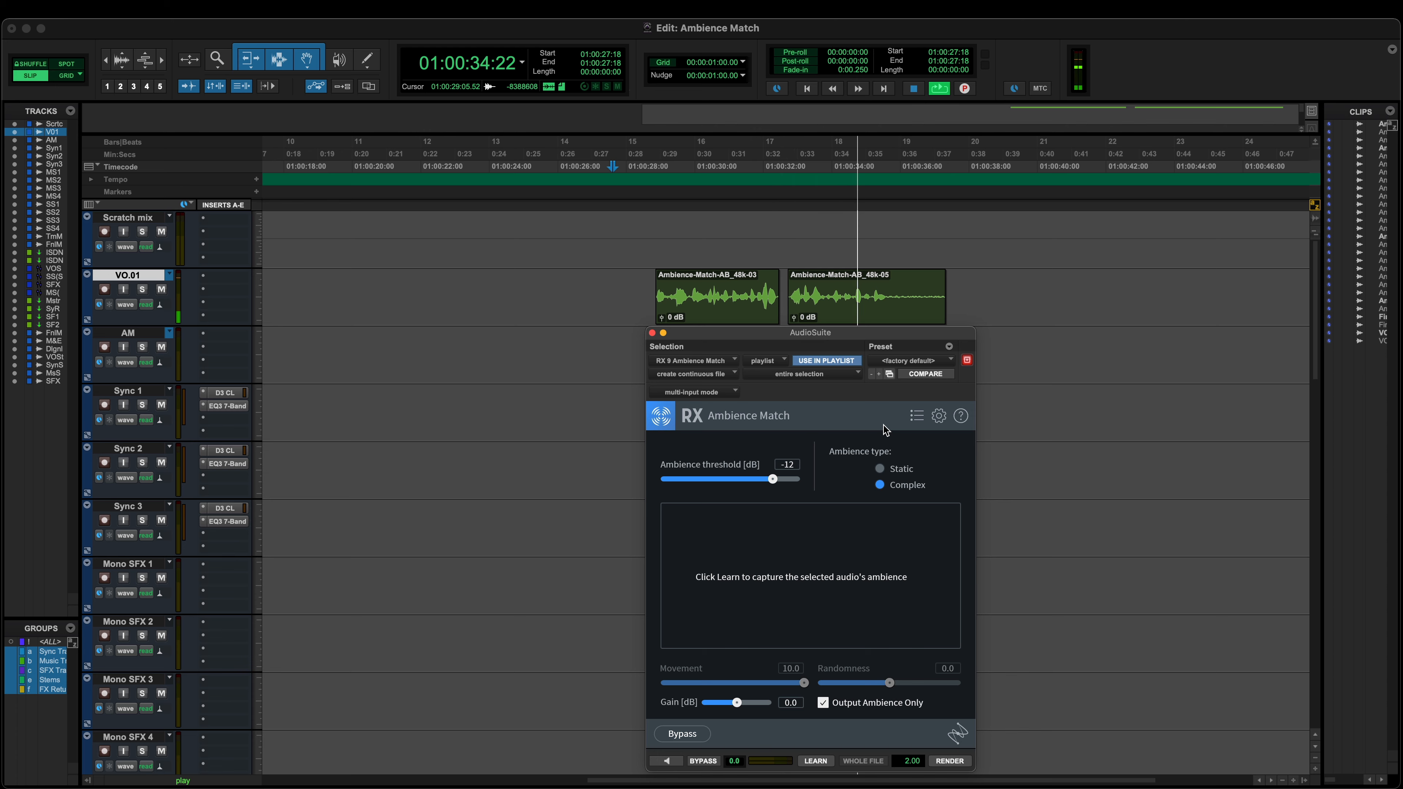
pyautogui.press('space')
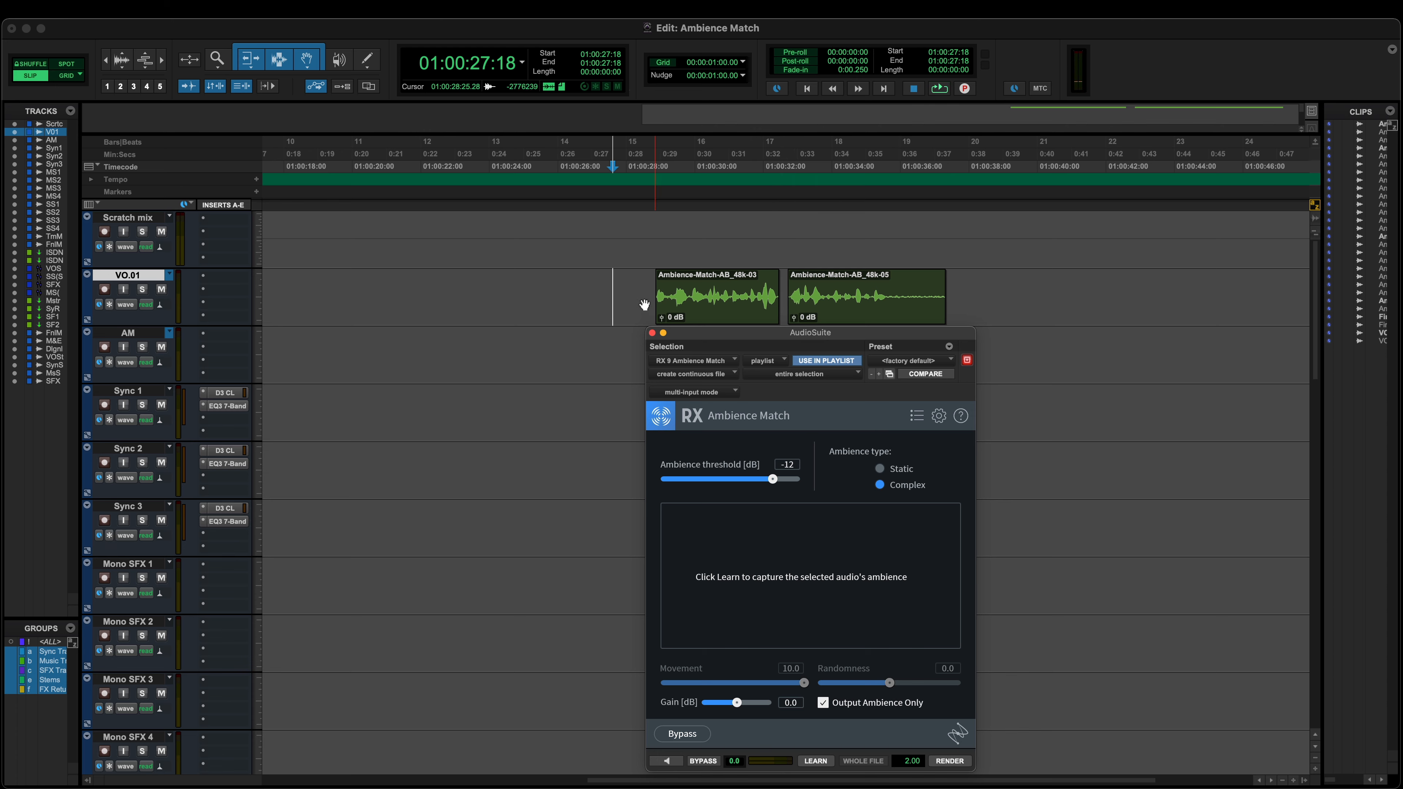
pyautogui.moveTo(636, 295); pyautogui.dragTo(957, 295)
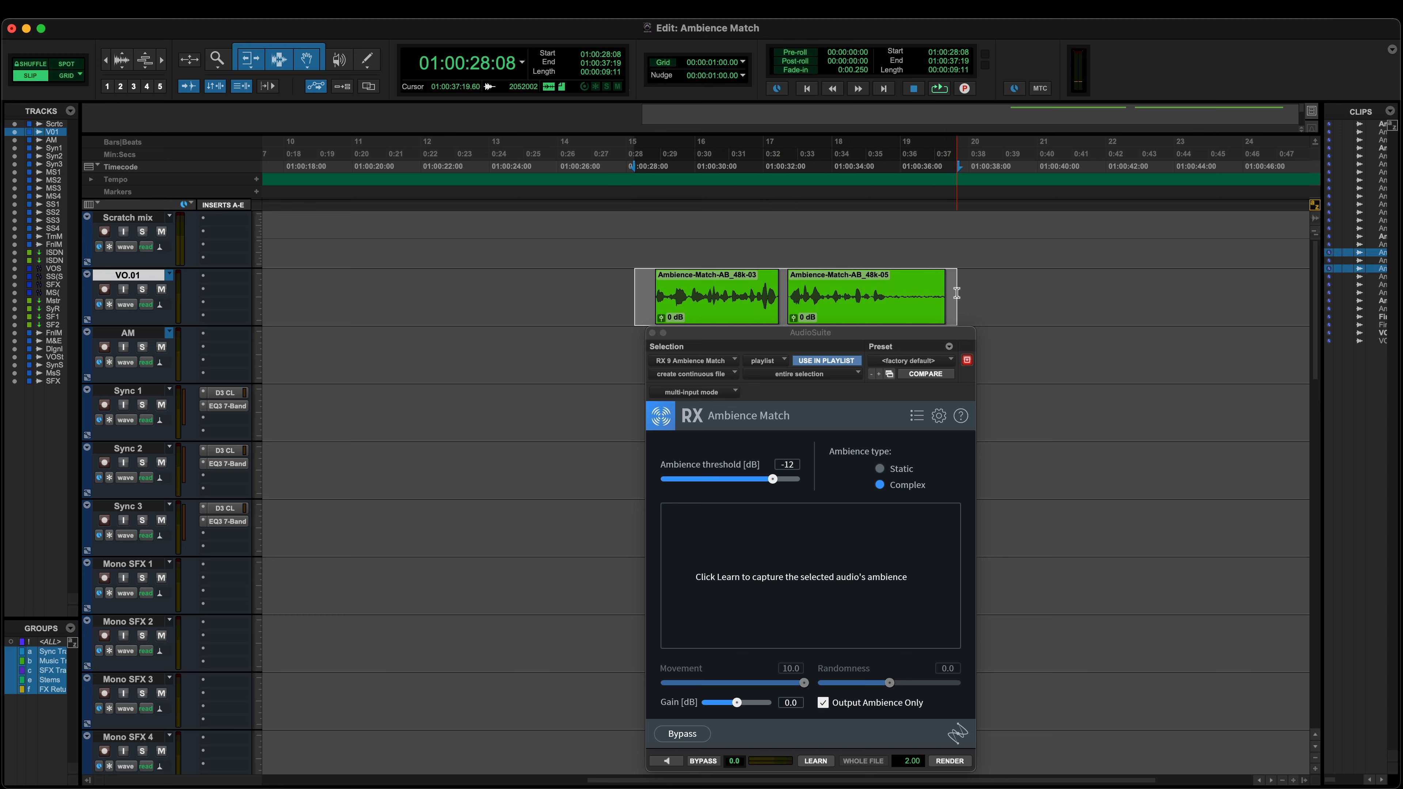
pyautogui.click(812, 761)
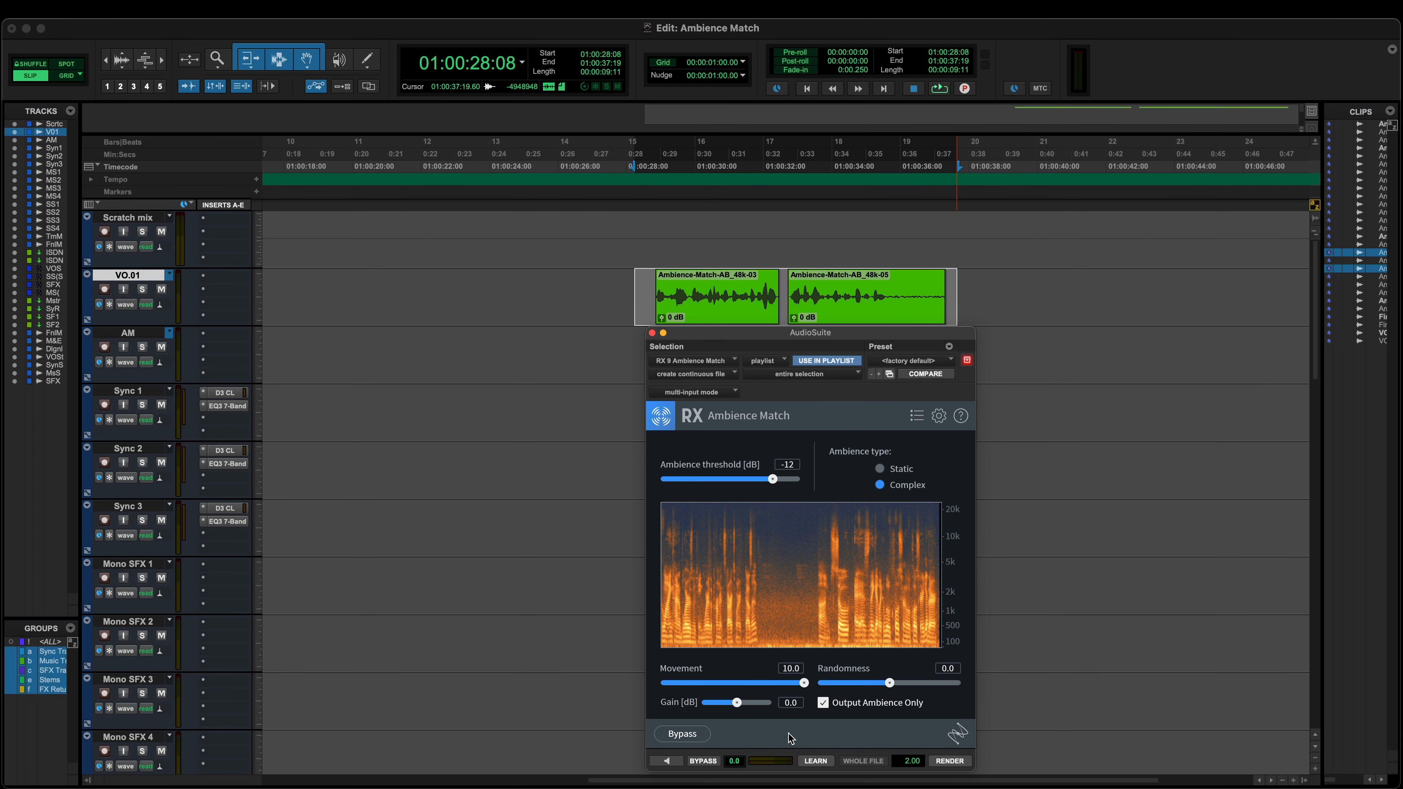
# Compare the Static and Complex ambience types, keep Complex, and relearn the clips' ambience with a threshold of -31 dB
pyautogui.click(911, 469)
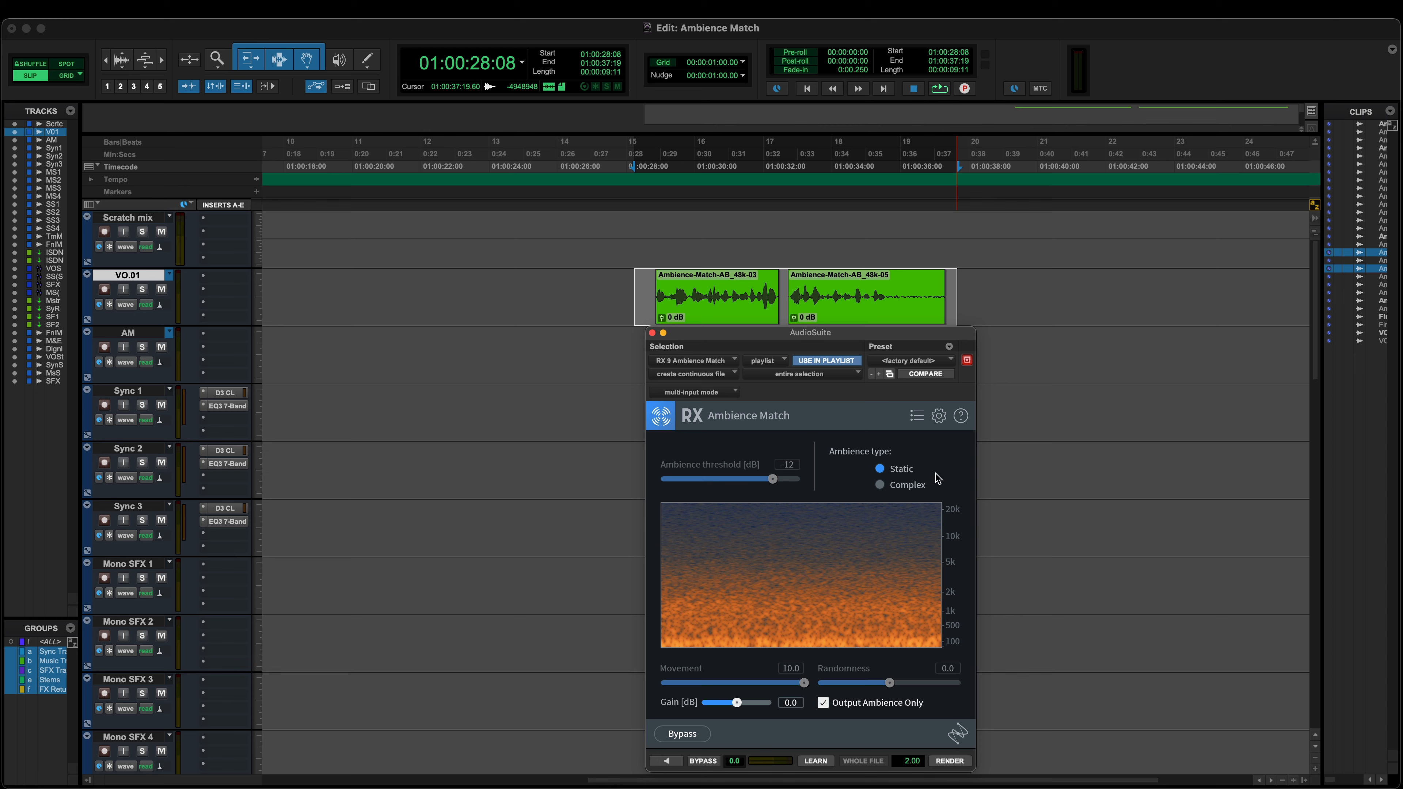
pyautogui.click(918, 486)
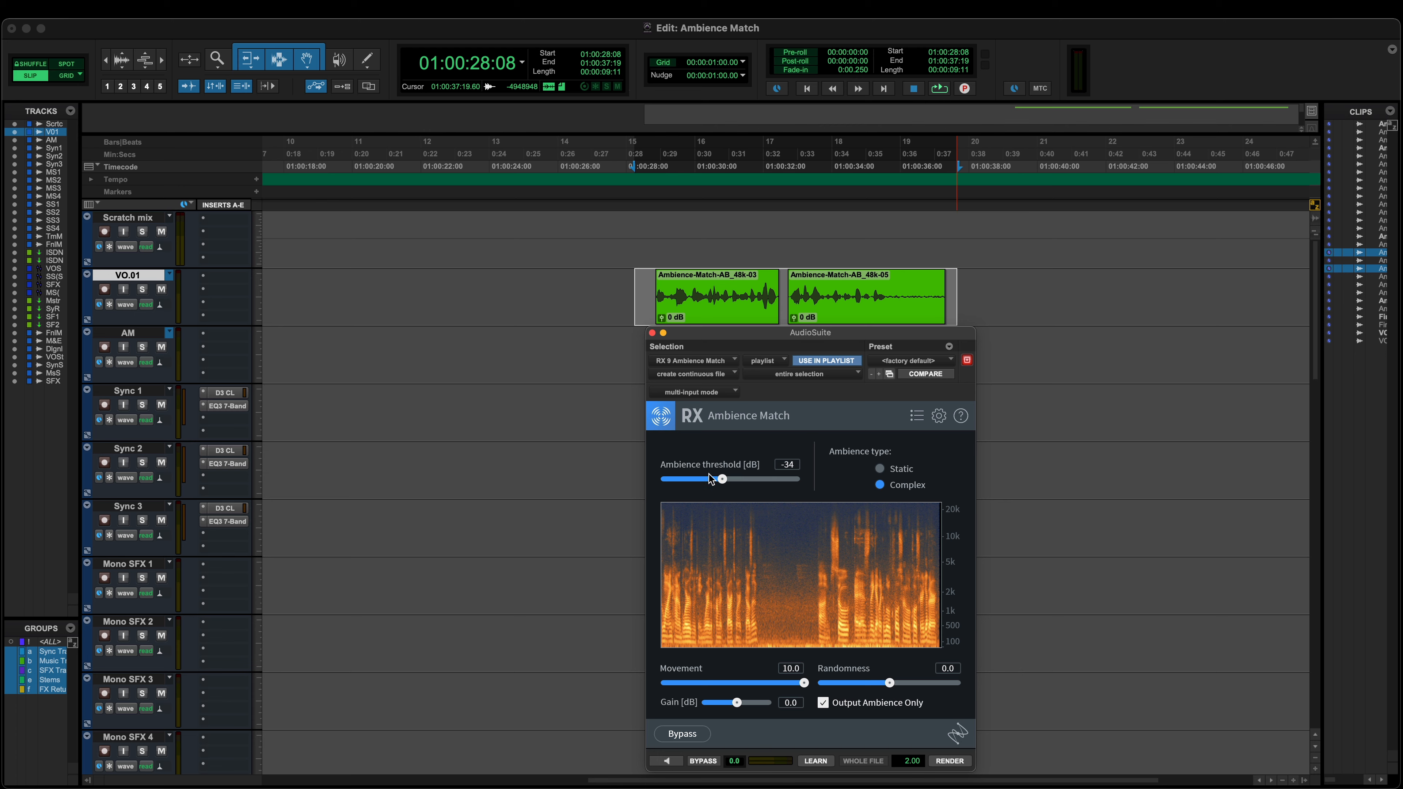
pyautogui.moveTo(795, 486); pyautogui.dragTo(774, 484)
pyautogui.moveTo(772, 480); pyautogui.dragTo(729, 481)
pyautogui.click(816, 762)
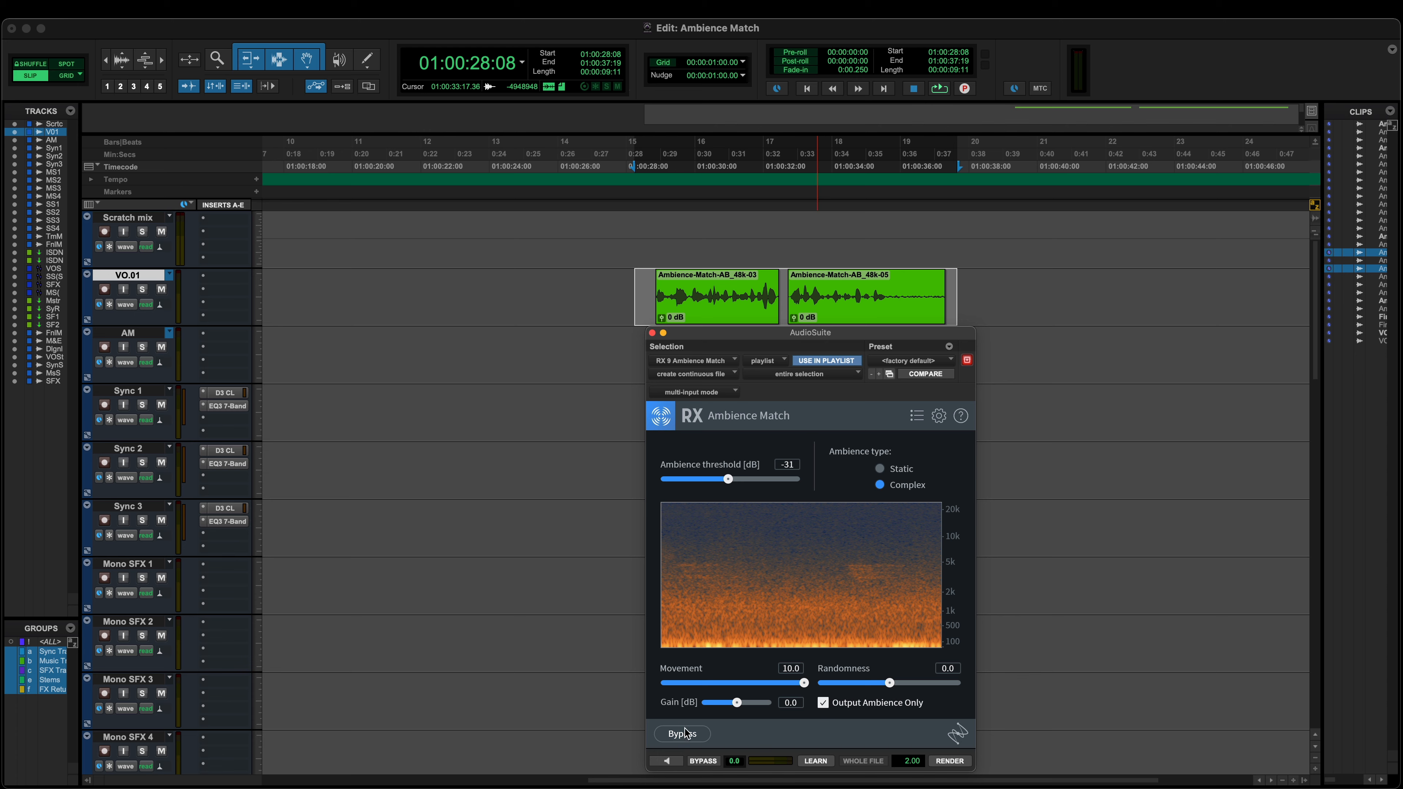
# Preview the ambience learned from the selected VO.01 clips and examine the Movement setting
pyautogui.click(667, 760)
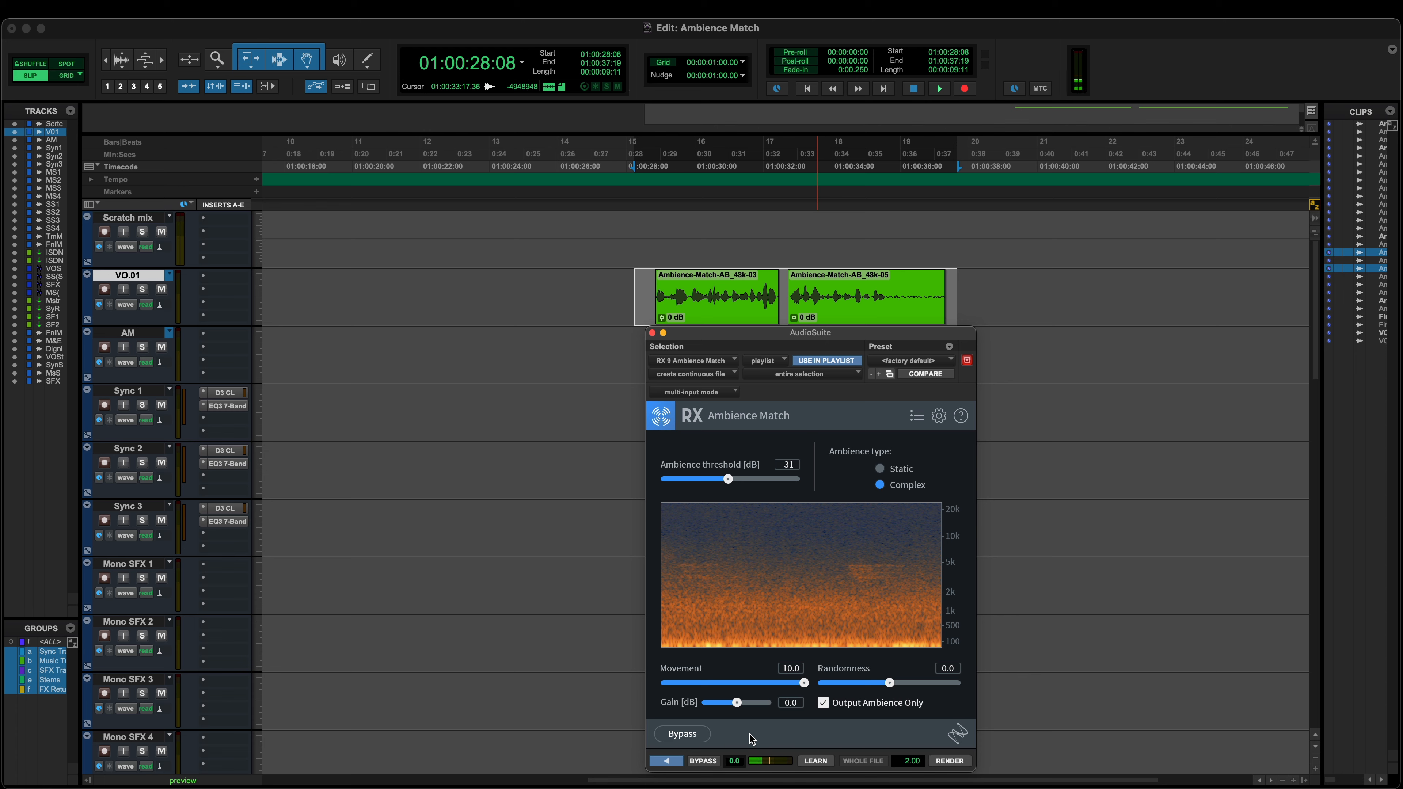
pyautogui.click(677, 763)
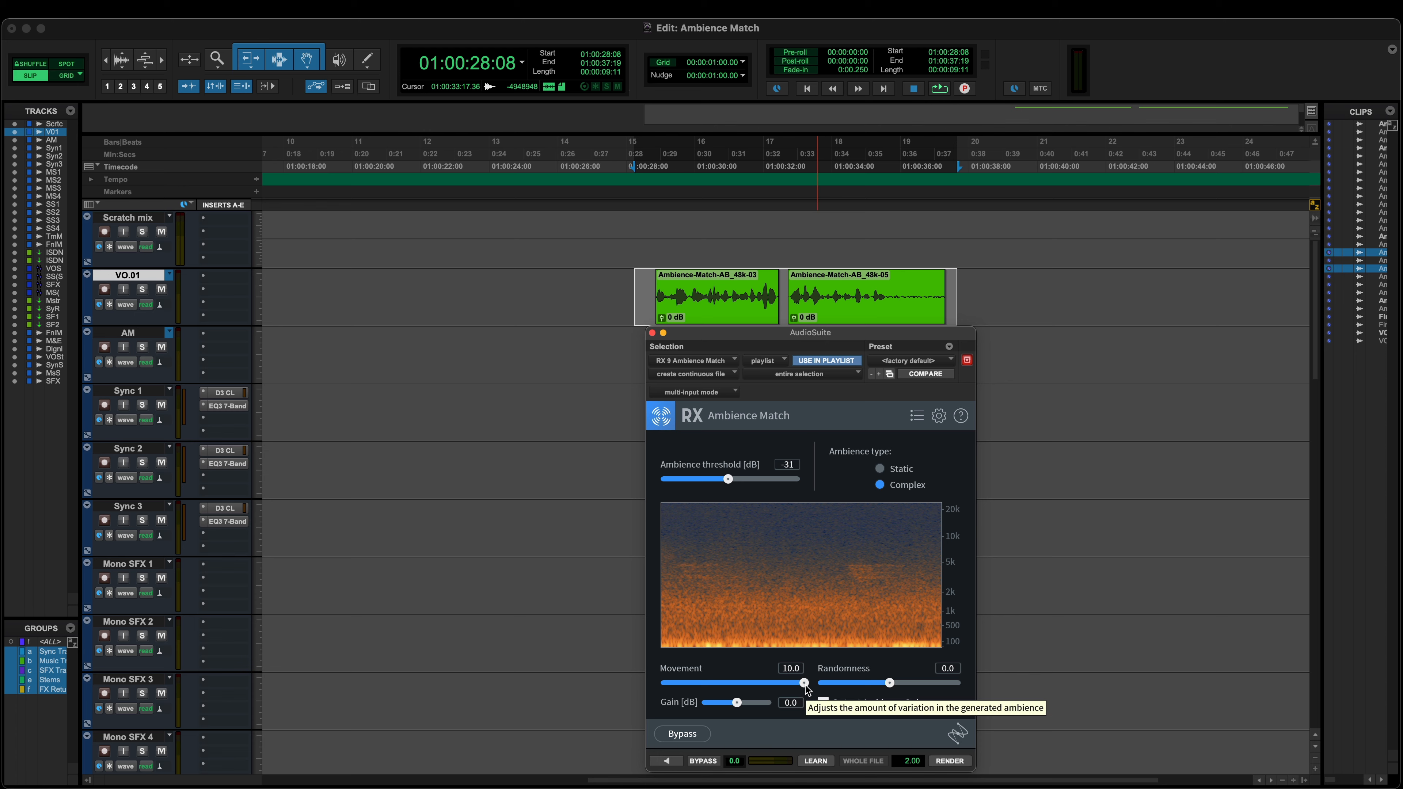
pyautogui.moveTo(806, 687)
pyautogui.mouseDown()
pyautogui.moveTo(700, 685)
pyautogui.moveTo(809, 684)
pyautogui.mouseUp()
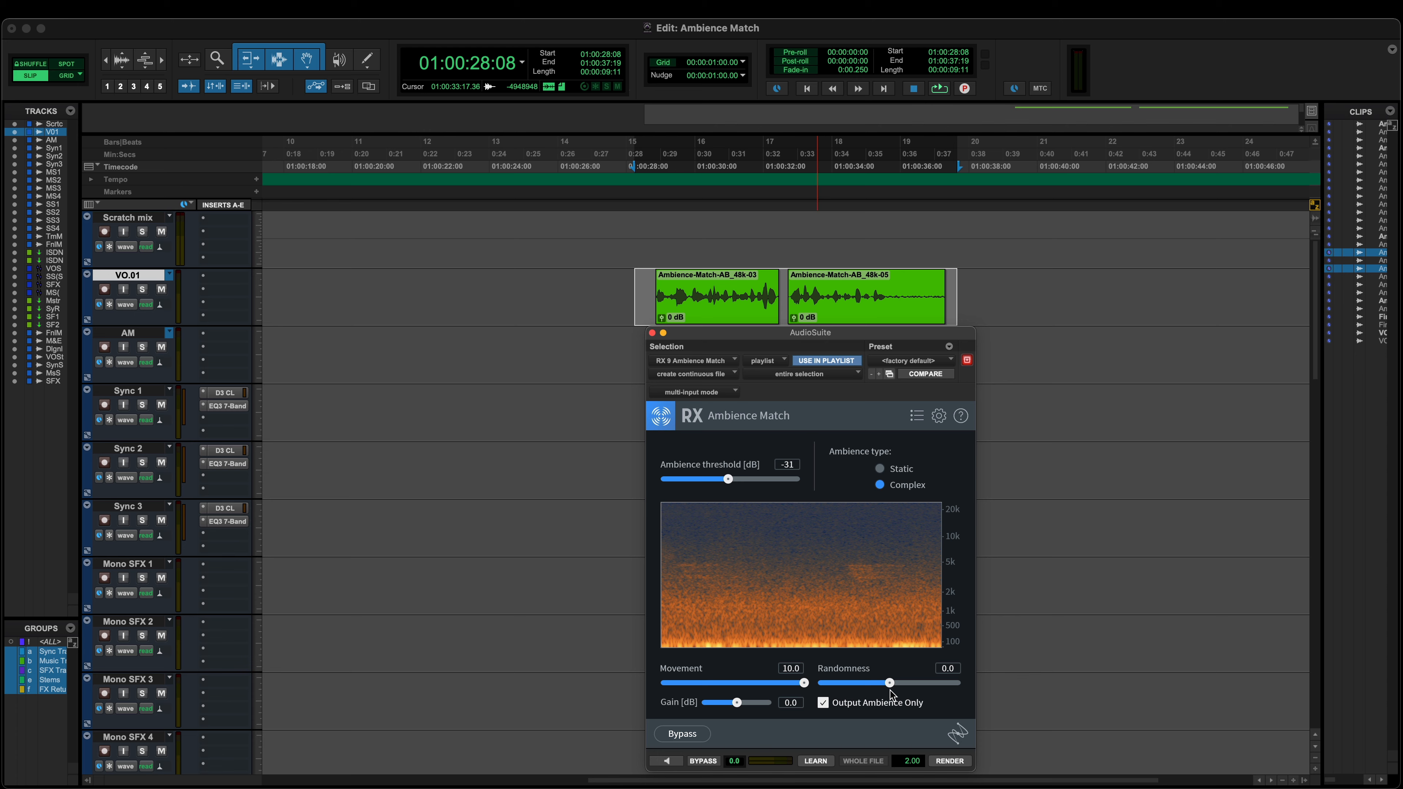
# Configure the ambience output with Randomness at -10.0, Gain at 0.0 dB and Output Ambience Only turned off
pyautogui.moveTo(891, 688); pyautogui.dragTo(963, 692)
pyautogui.moveTo(963, 684); pyautogui.dragTo(905, 686)
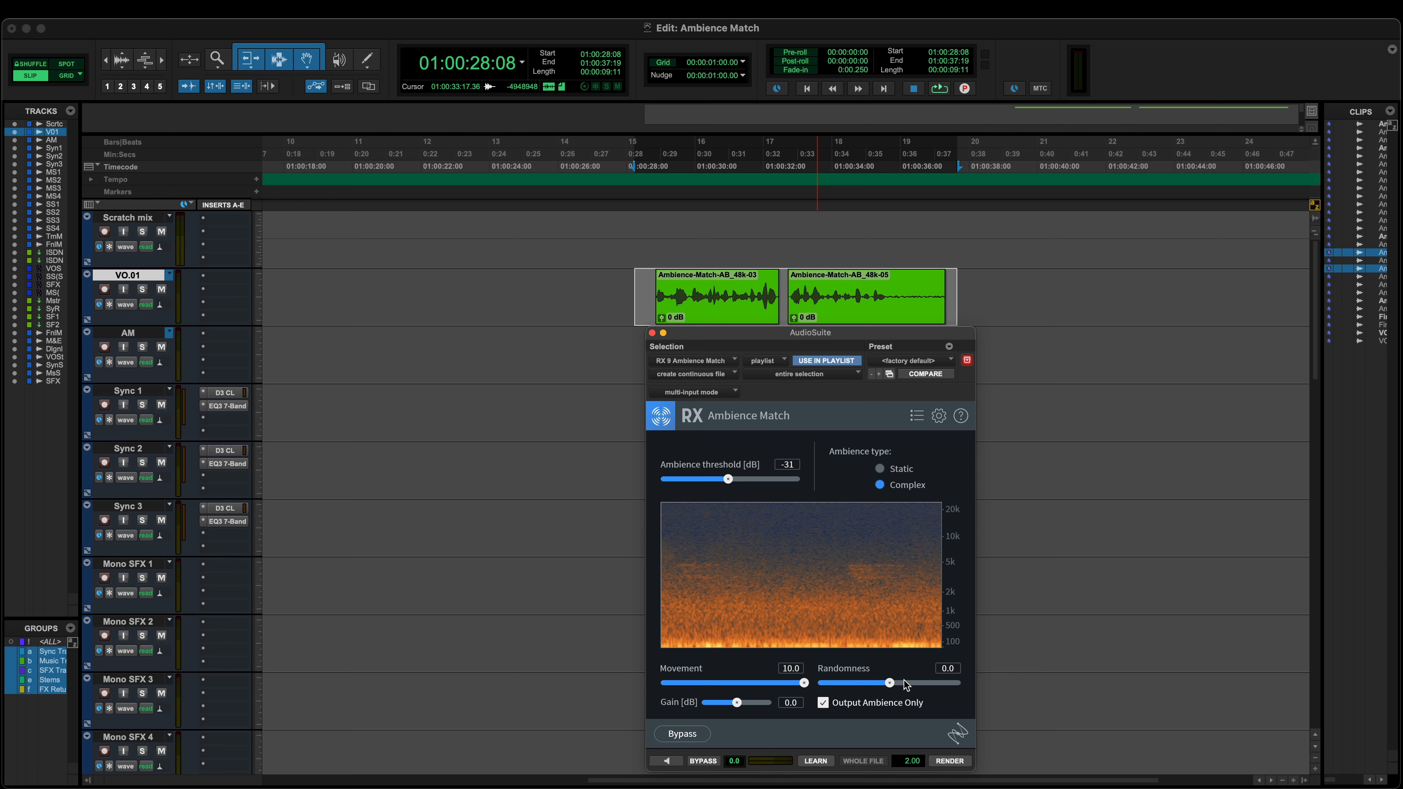
pyautogui.click(903, 706)
pyautogui.moveTo(889, 683); pyautogui.dragTo(817, 686)
pyautogui.moveTo(737, 701)
pyautogui.mouseDown()
pyautogui.moveTo(768, 702)
pyautogui.moveTo(712, 701)
pyautogui.mouseUp()
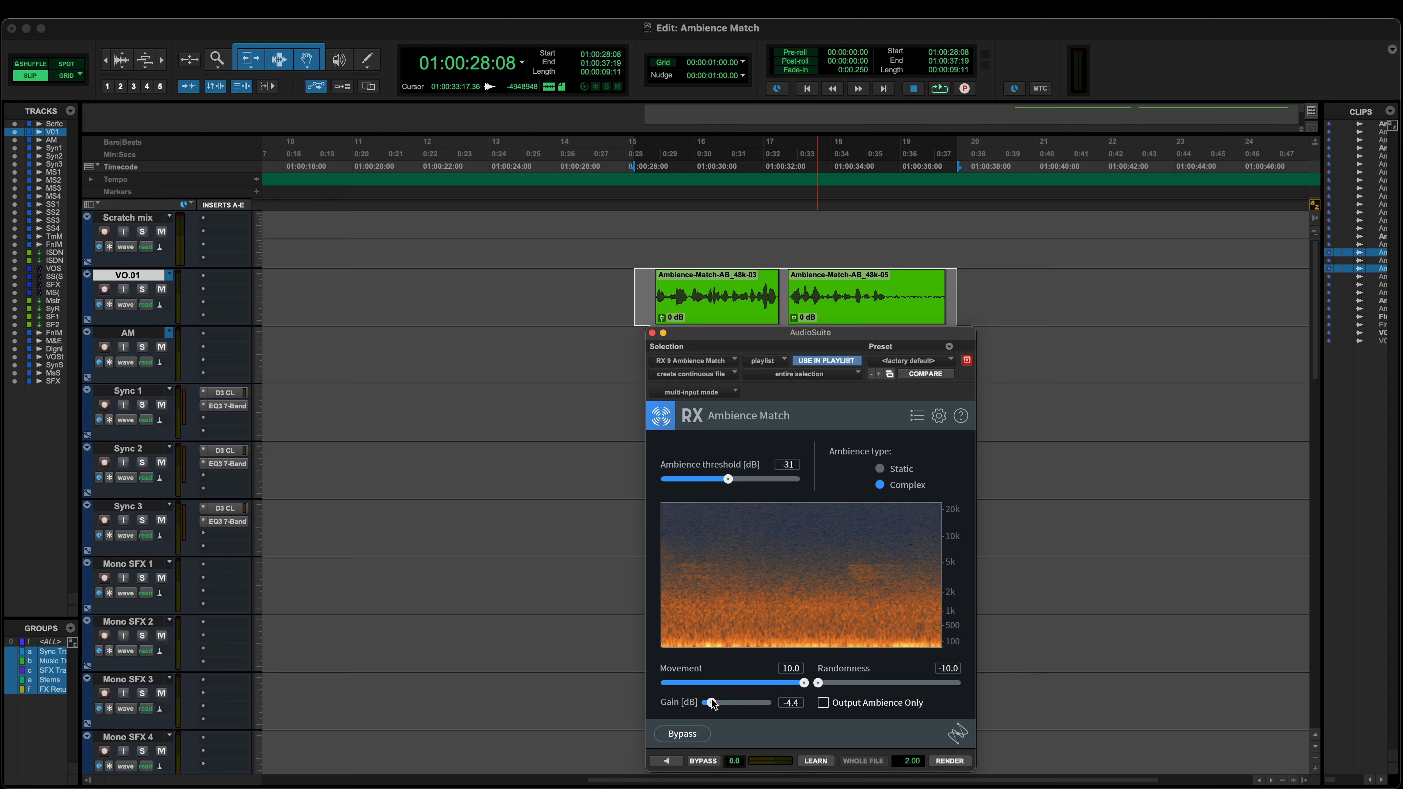
pyautogui.keyDown('alt'); pyautogui.click(712, 702); pyautogui.keyUp('alt')
pyautogui.click(824, 703)
# Render the ambience onto the AM track from 01:00:28:06 to 01:00:38:20 and play it back with the VO clips
pyautogui.moveTo(634, 354); pyautogui.dragTo(973, 365)
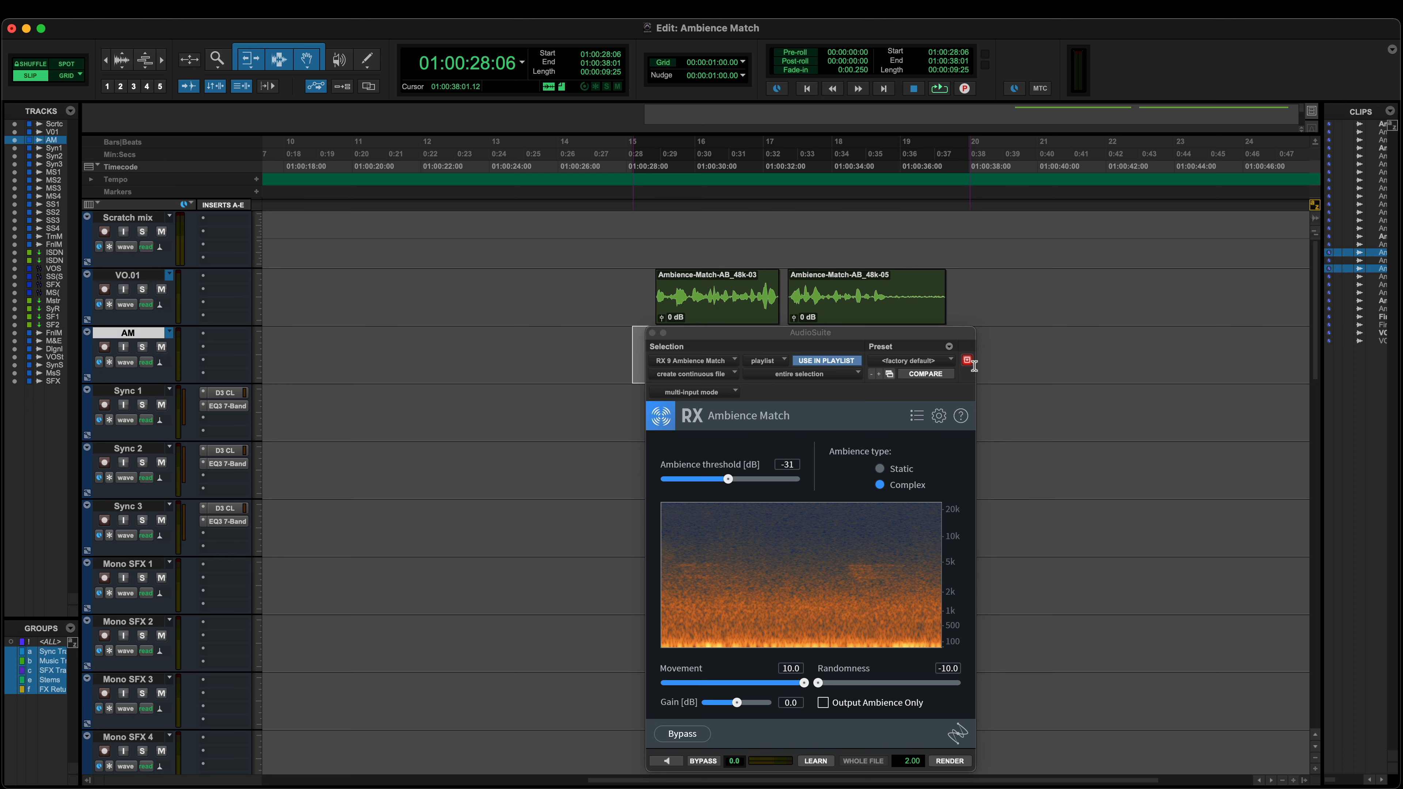
pyautogui.moveTo(816, 337); pyautogui.dragTo(416, 308)
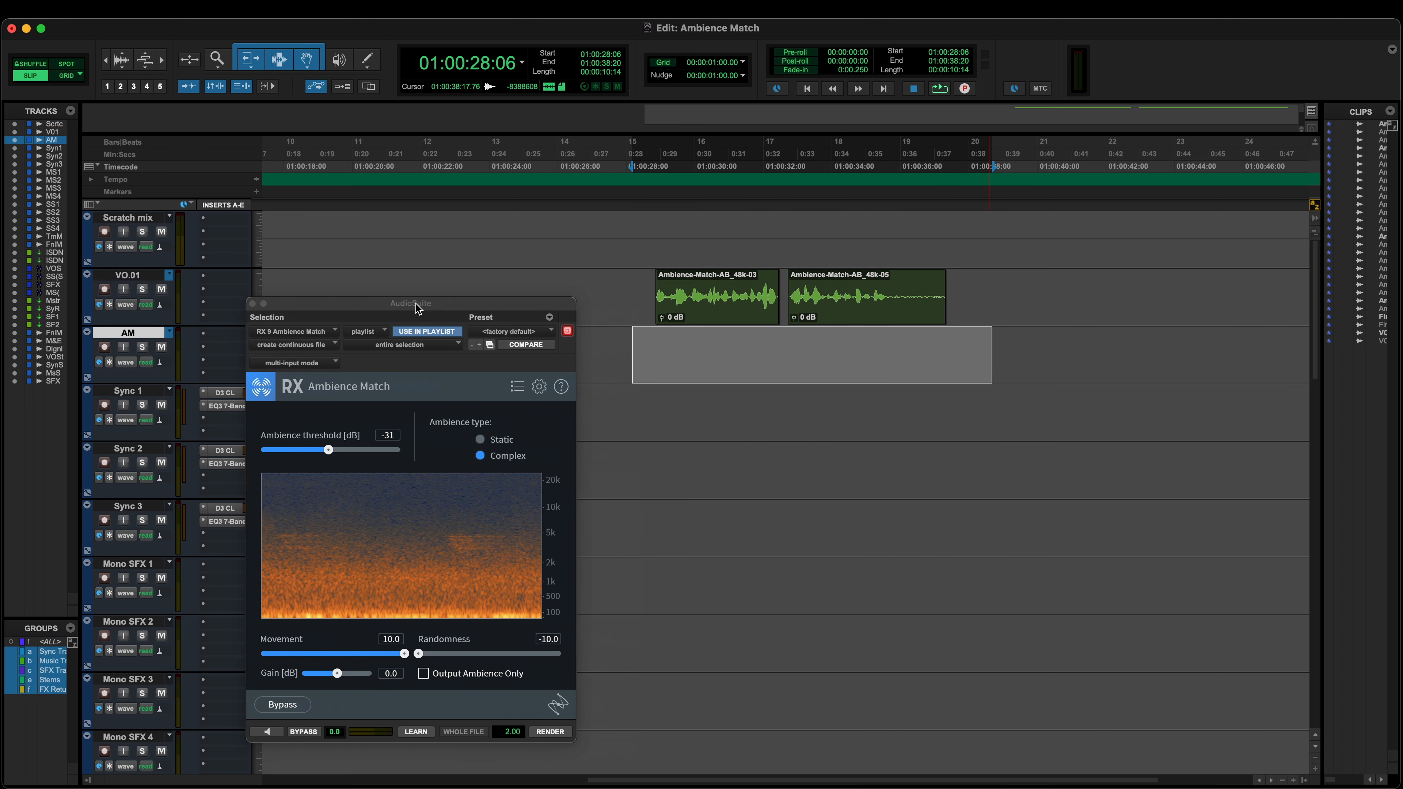
pyautogui.click(544, 733)
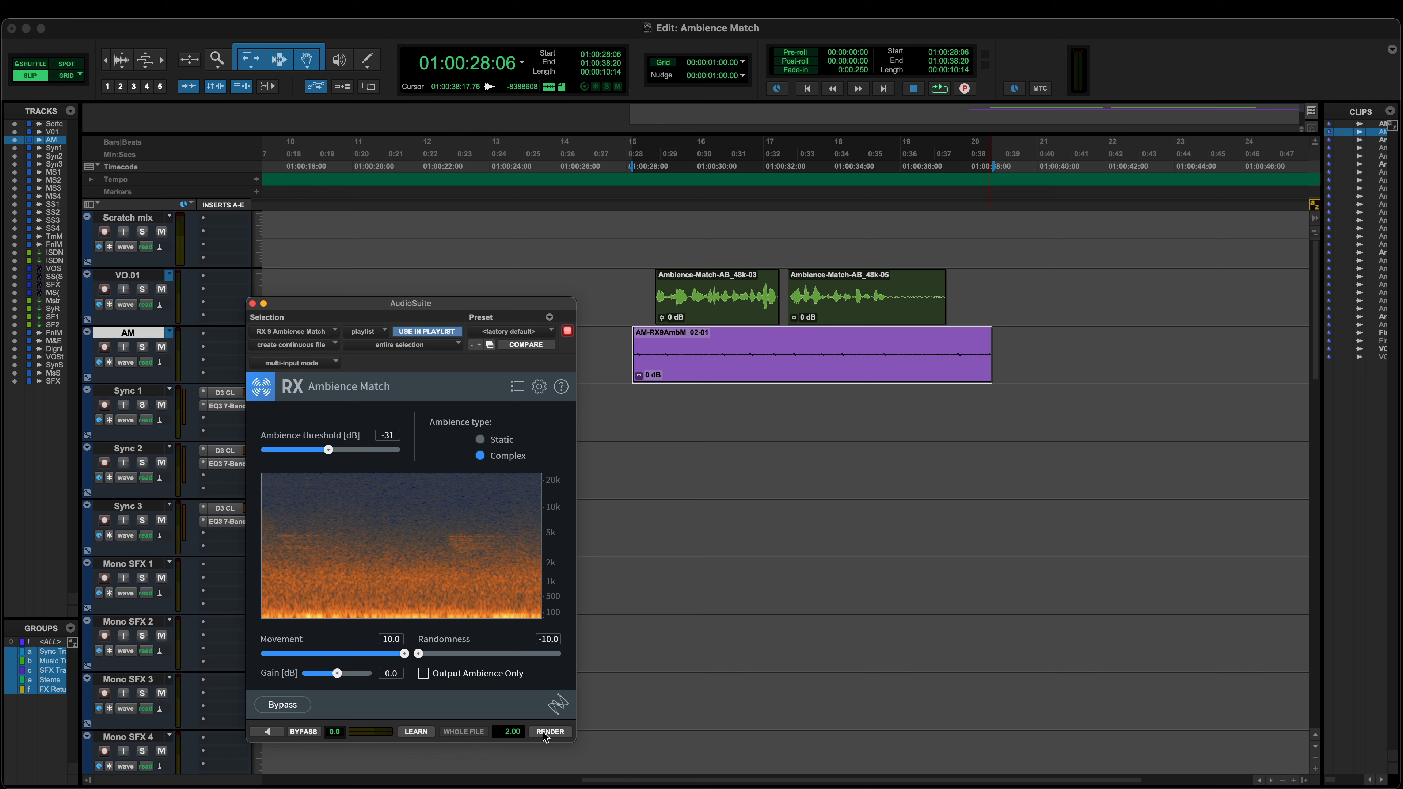
pyautogui.press('space')
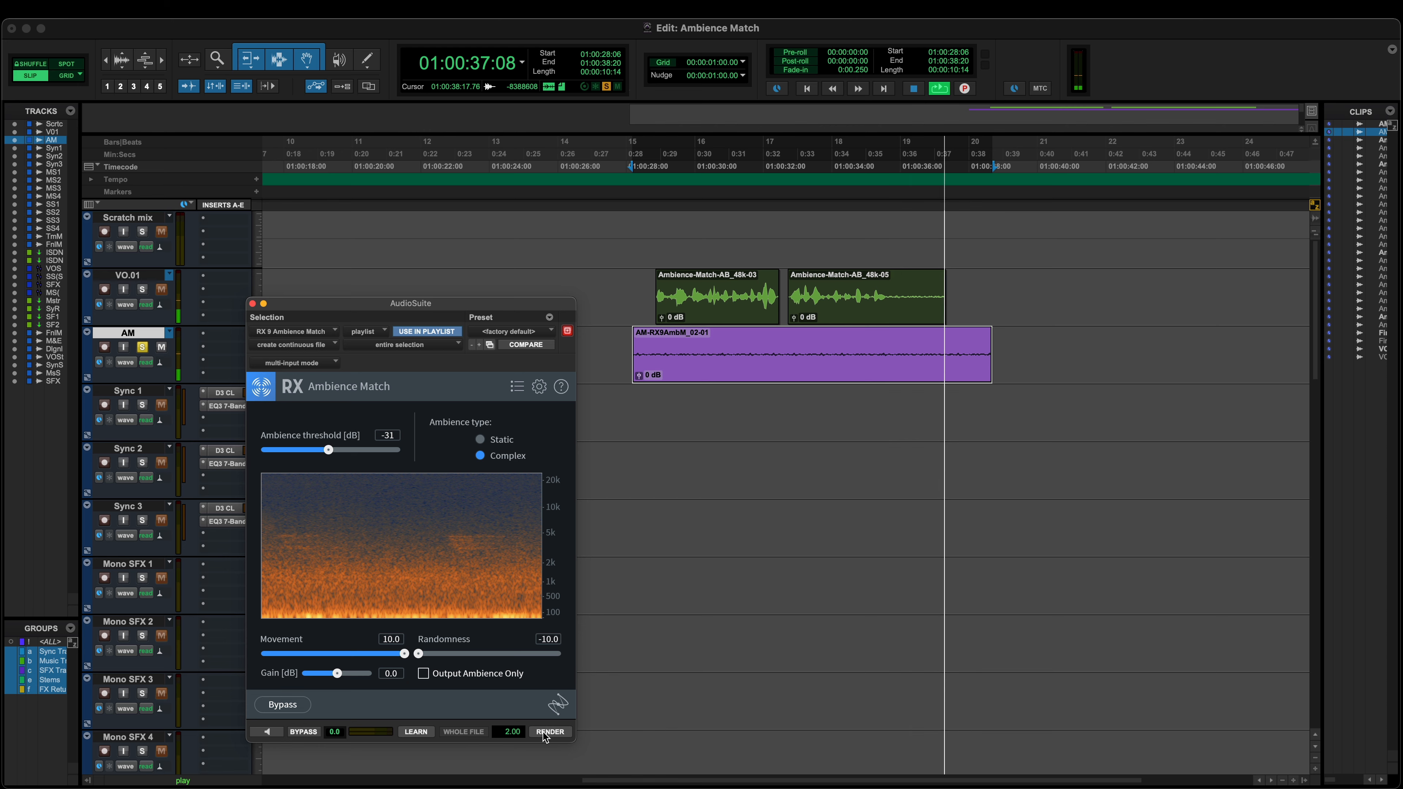
# Replace the AM clip with a fresh ambience render, play it back, and remove the rendered clip
pyautogui.click(544, 733)
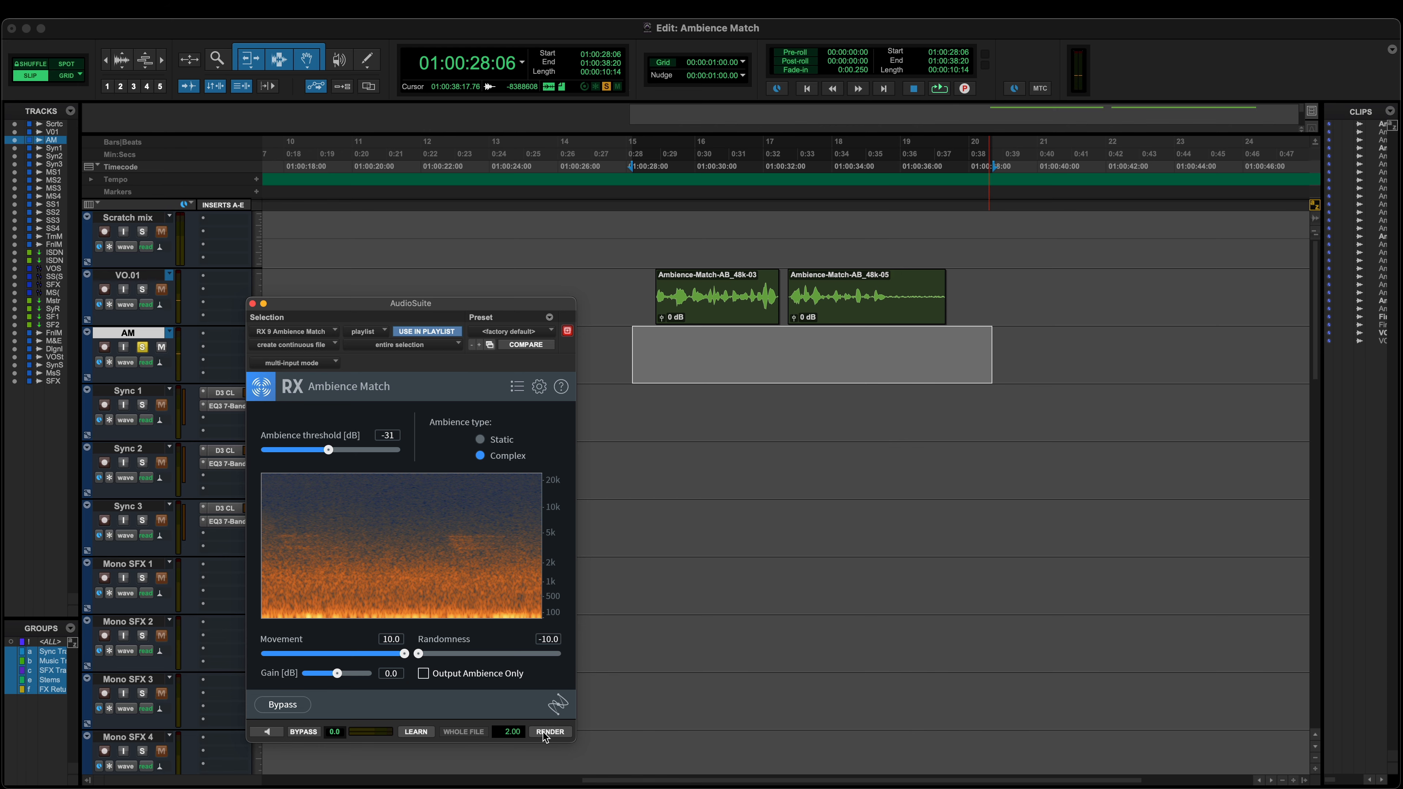
pyautogui.press('space')
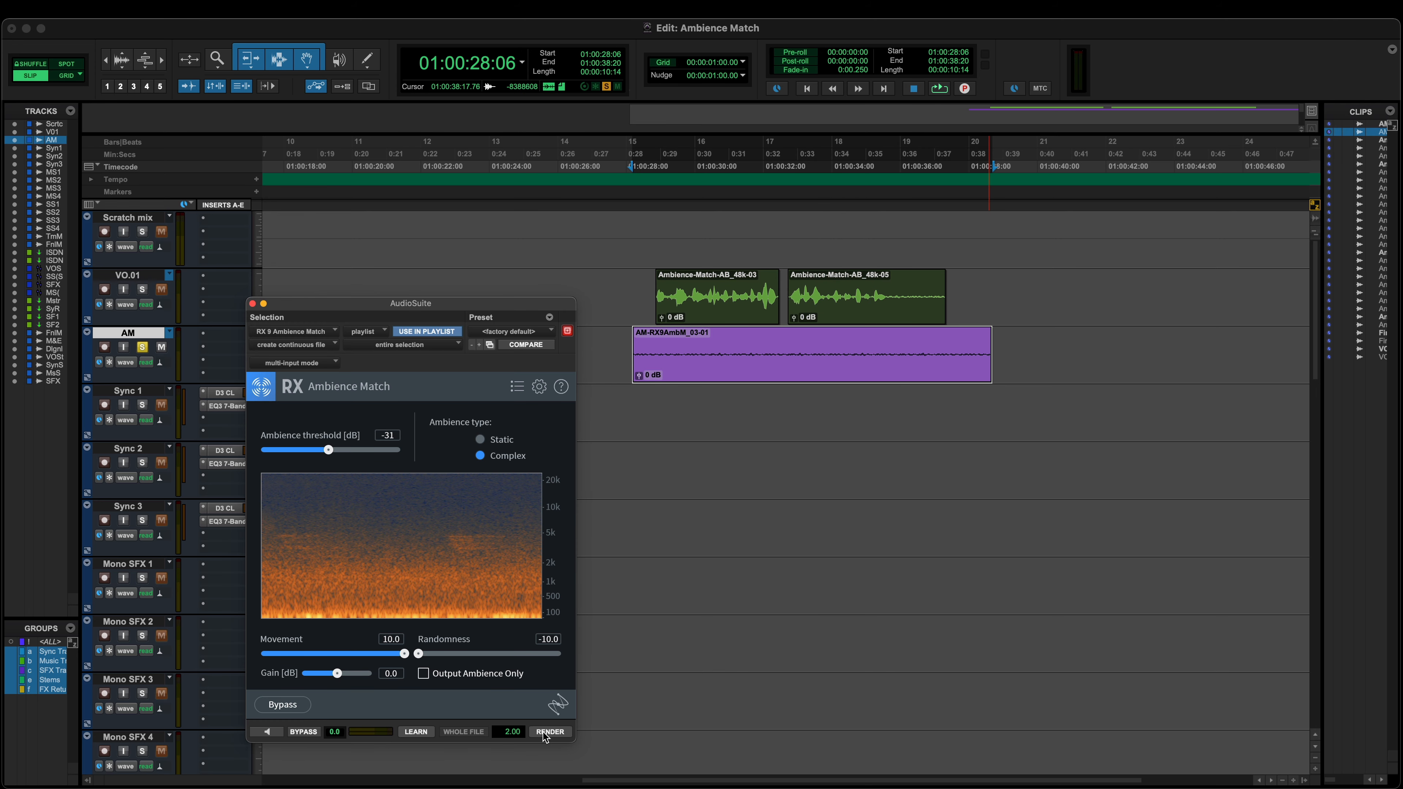
pyautogui.click(544, 732)
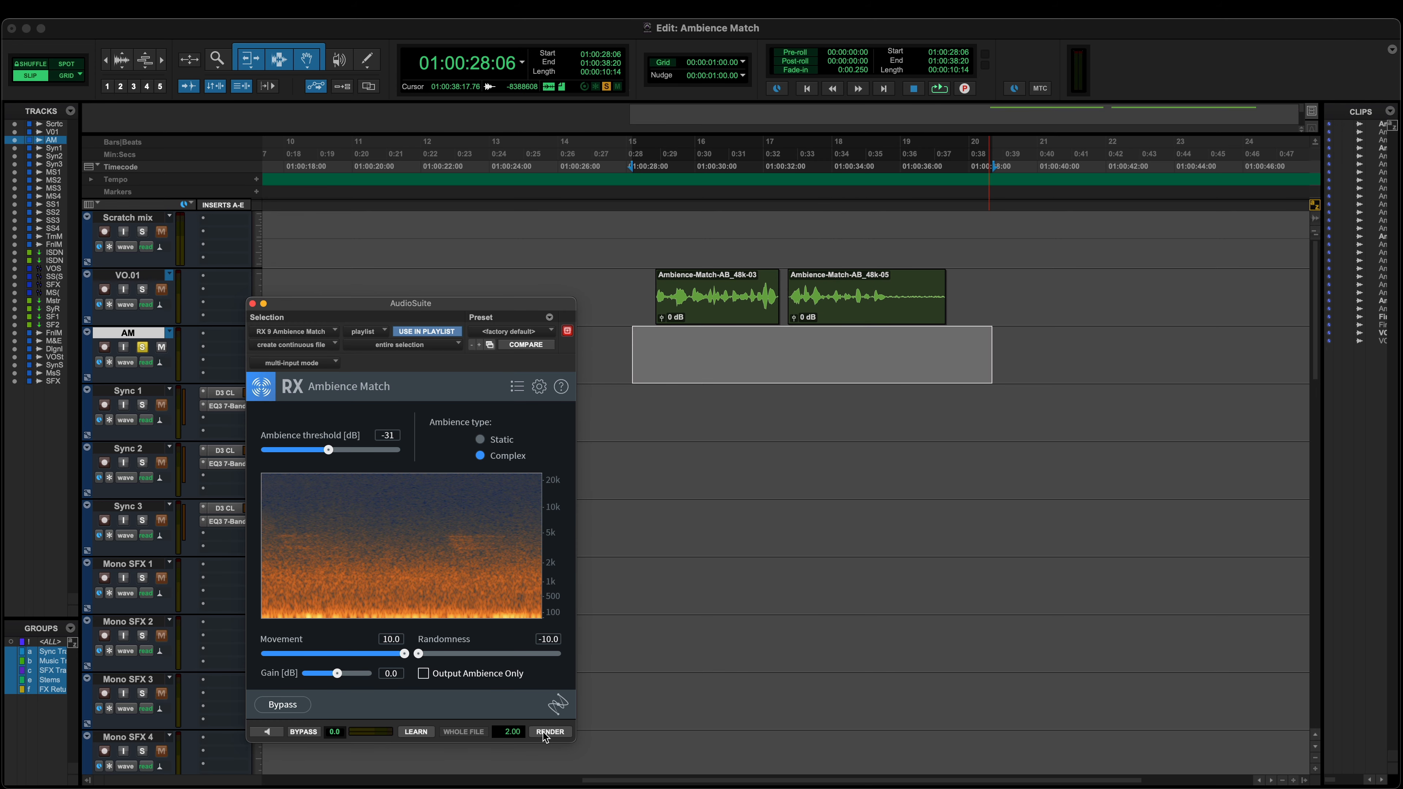
pyautogui.click(545, 733)
# Open the Ambience Match preset manager and try the Airplane and Apartment Entrance presets
pyautogui.click(517, 388)
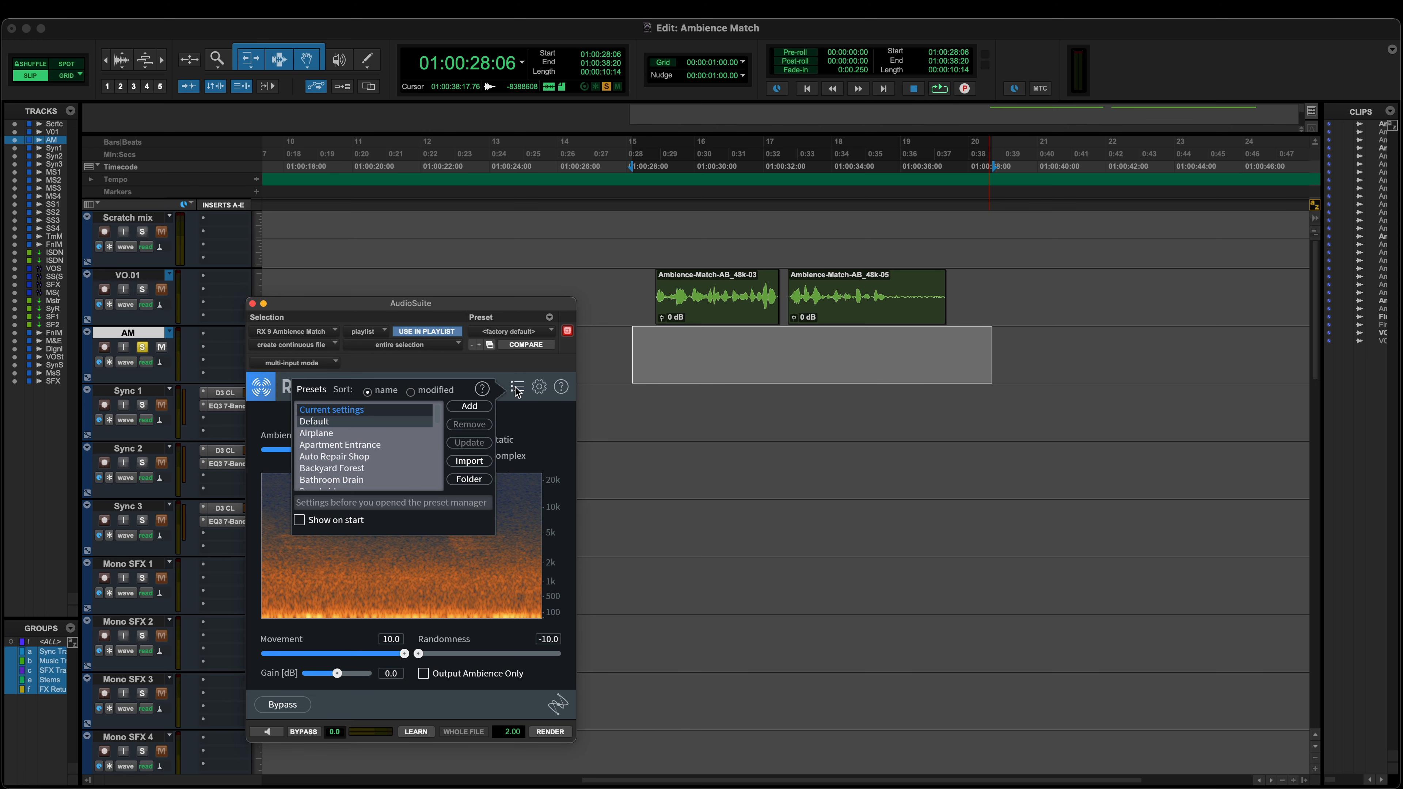
pyautogui.click(368, 436)
pyautogui.click(365, 447)
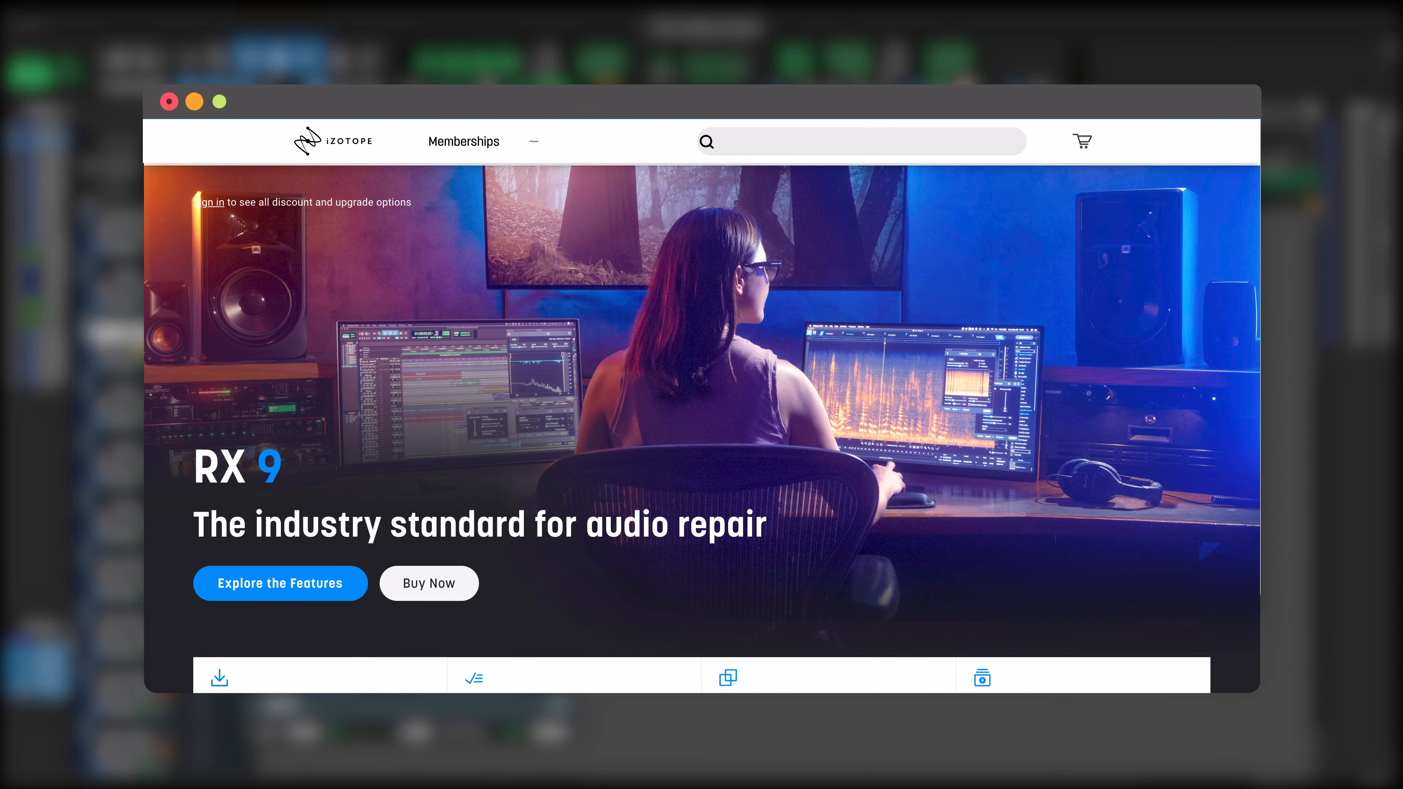